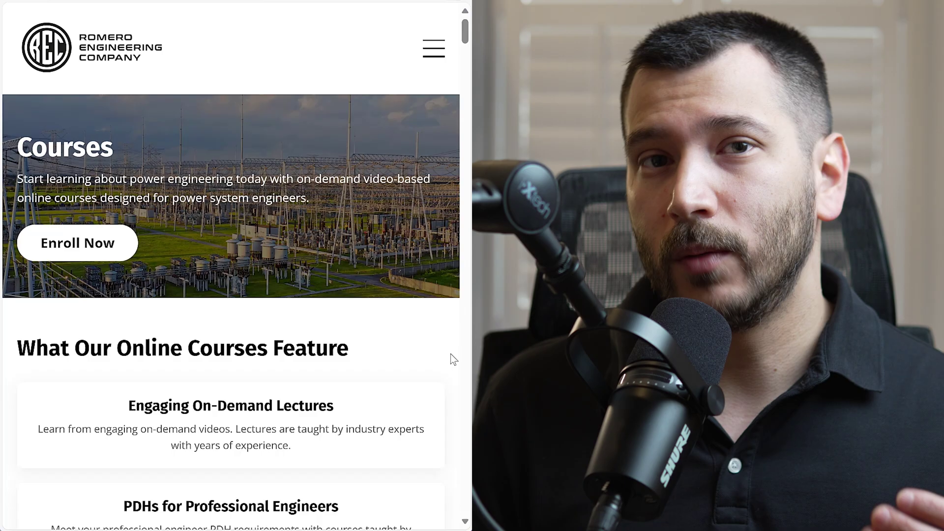
Scroll the Romero Engineering Company courses page down to the Upcoming Online Courses section.
scroll(451, 354, "down", 20)
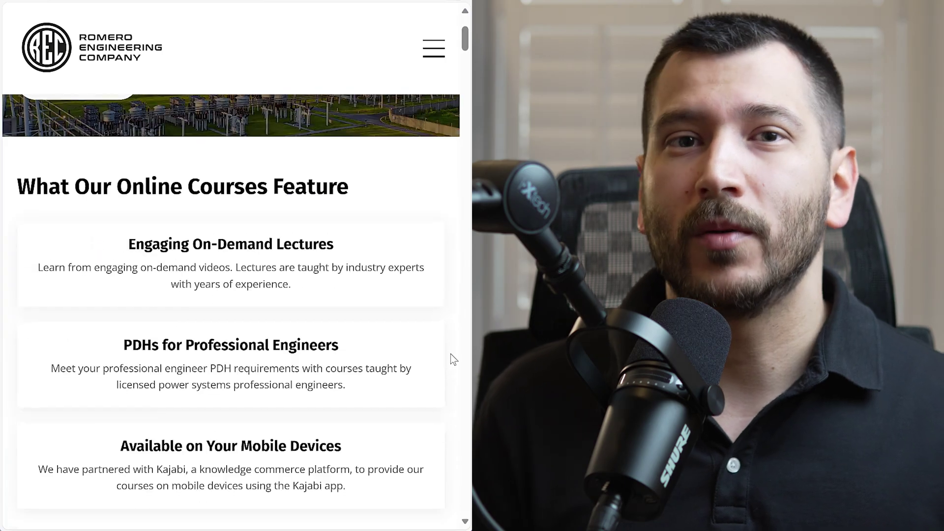
scroll(453, 359, "down", 20)
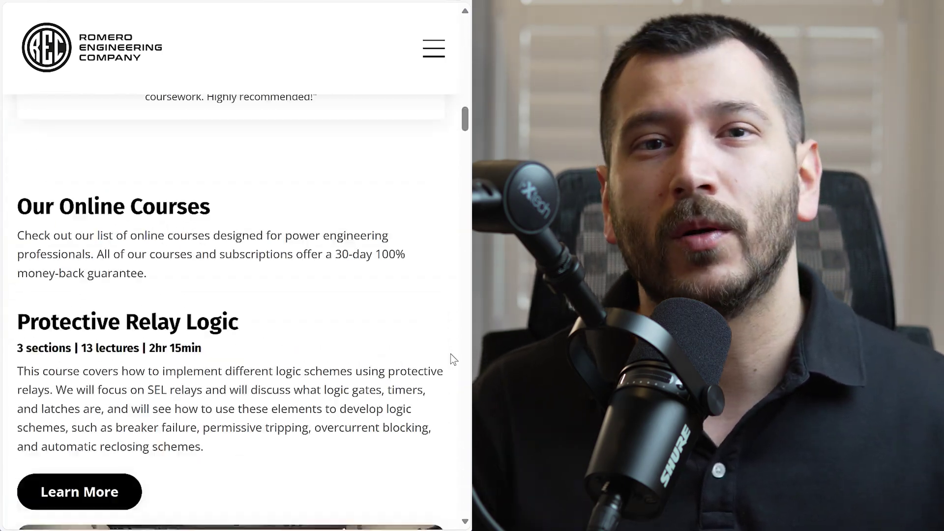
scroll(454, 360, "down", 20)
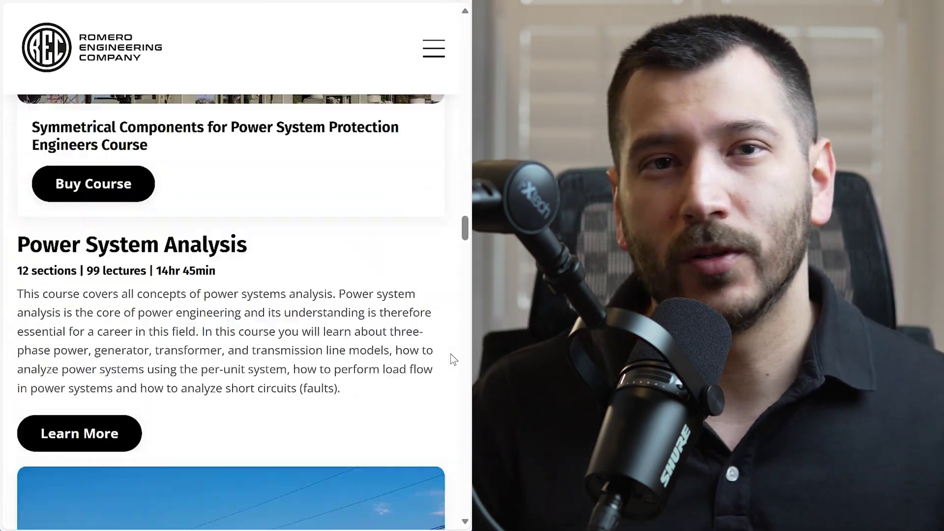
scroll(453, 360, "down", 20)
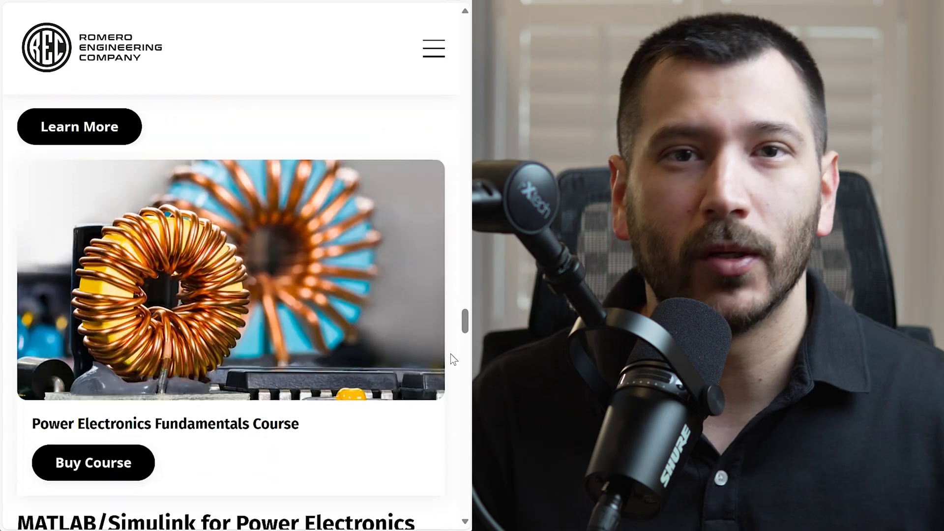
scroll(451, 354, "down", 18)
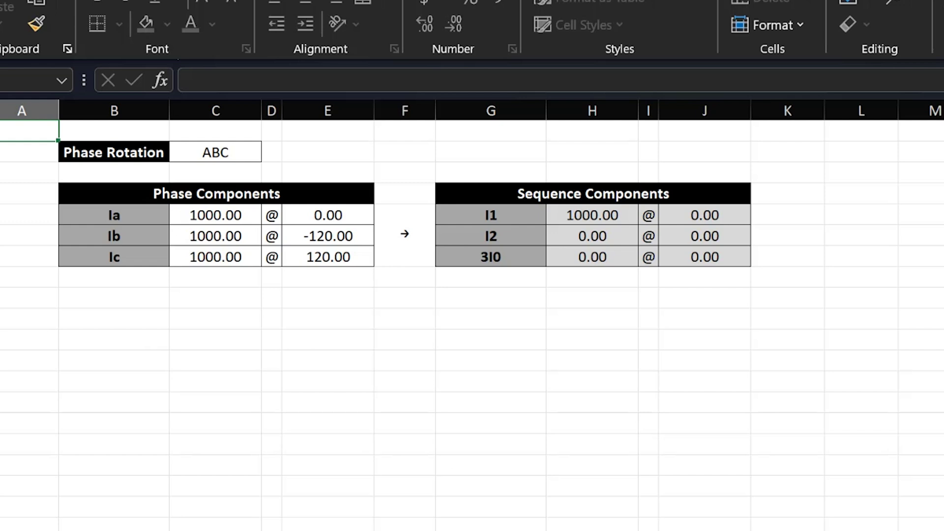
Enter phase current magnitudes Ia = 1200, Ib = 0 and Ic = 0.
left_click(219, 215)
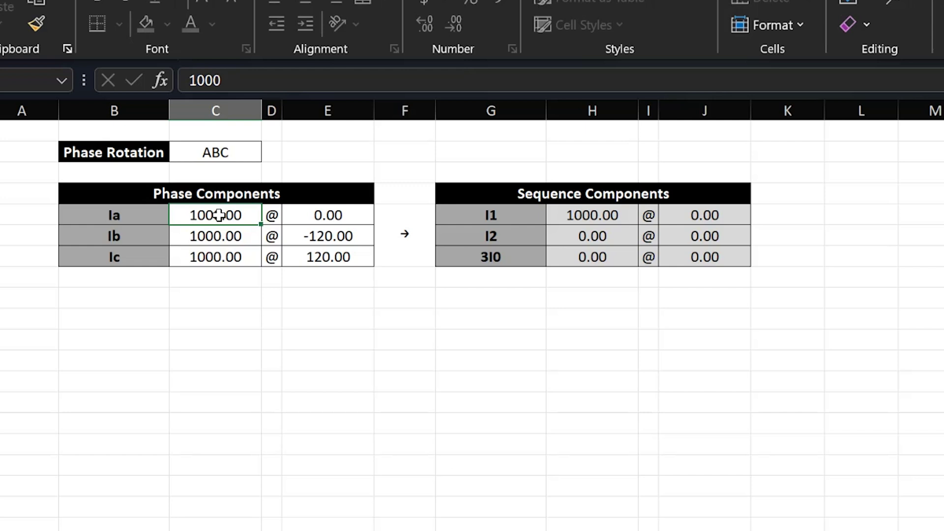
type("1200")
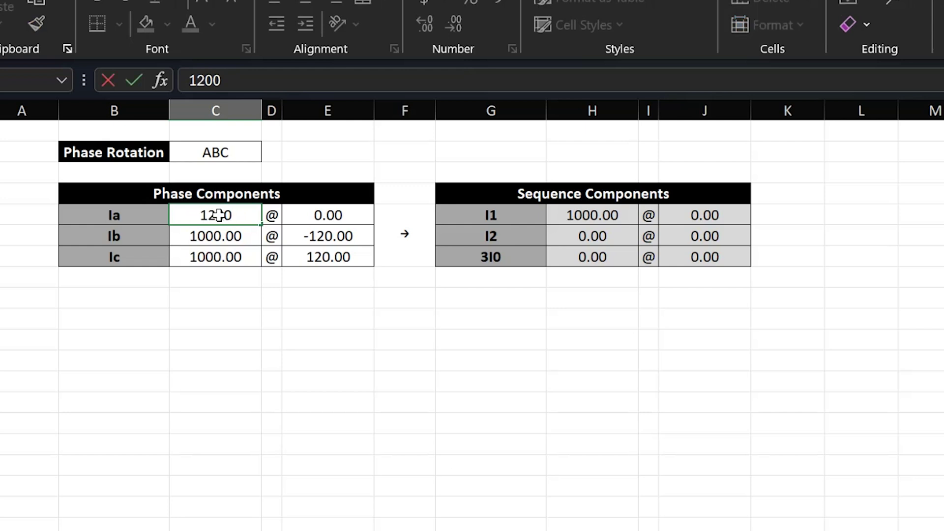
key("Return")
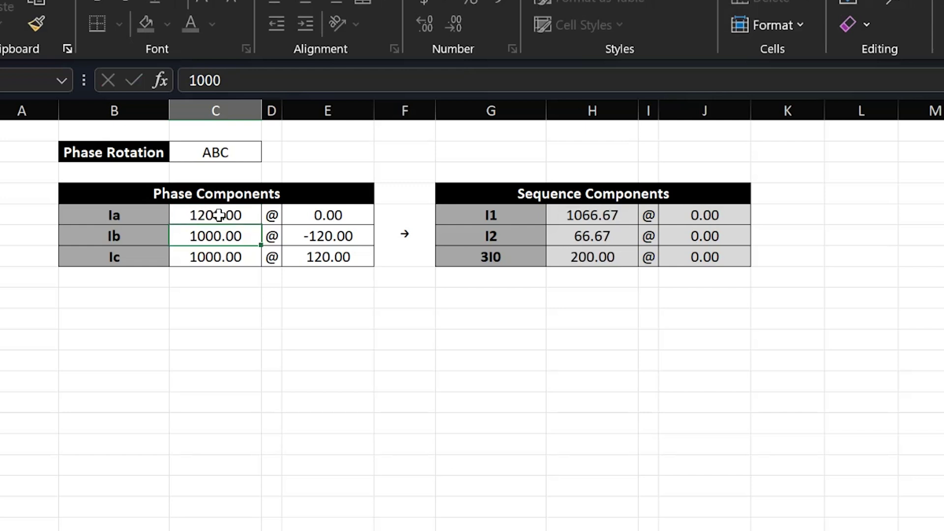
key("F2")
key("BackSpace")
key("BackSpace")
key("BackSpace")
key("BackSpace")
type("0")
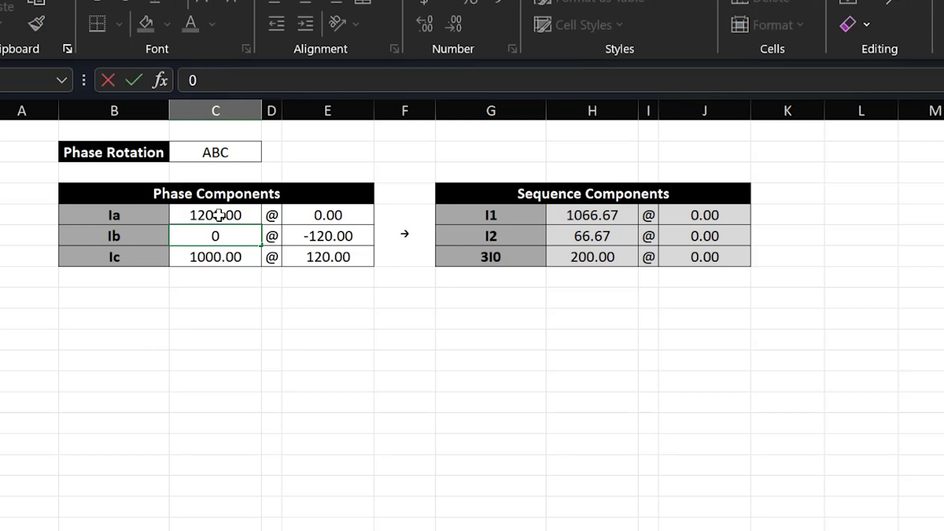
key("Return")
key("F2")
key("BackSpace")
key("BackSpace")
key("BackSpace")
key("BackSpace")
type("0")
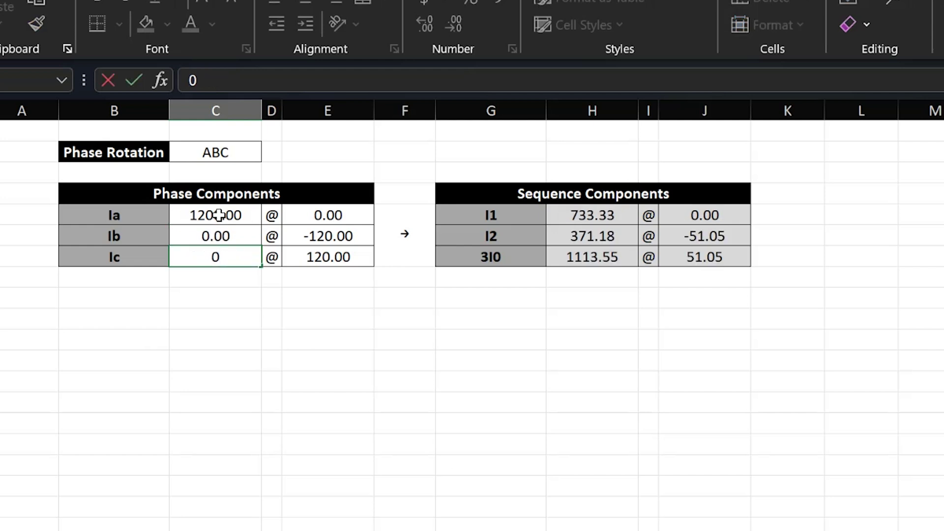
key("Return")
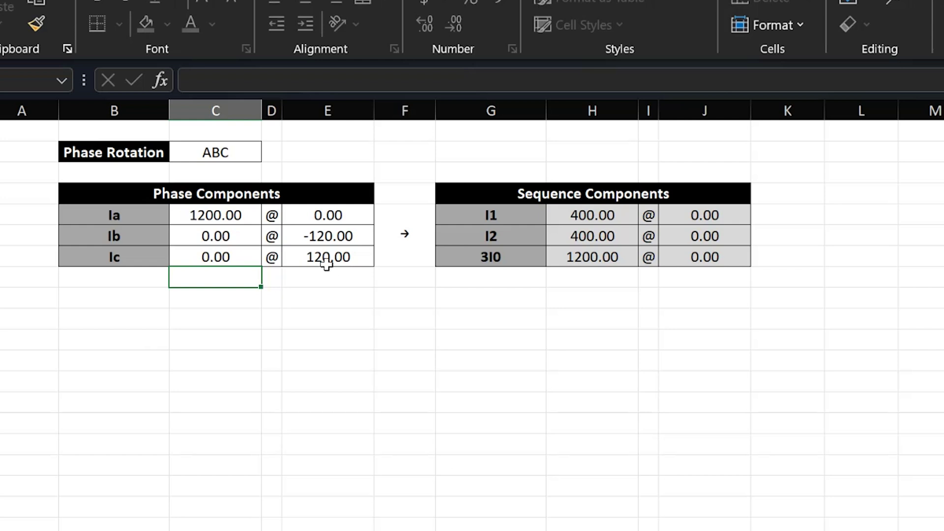
Set the Ib and Ic magnitudes to 1200 and check the phase angle cells.
left_click(238, 243)
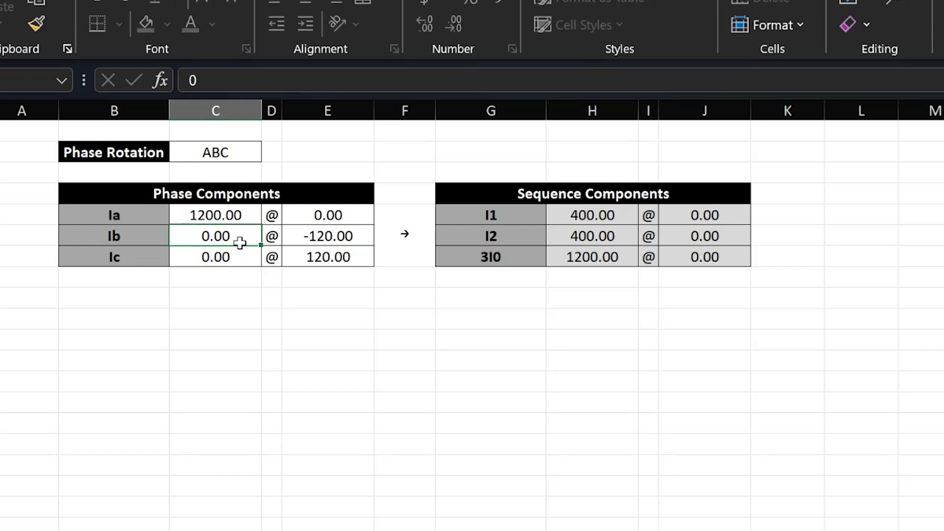
type("1200")
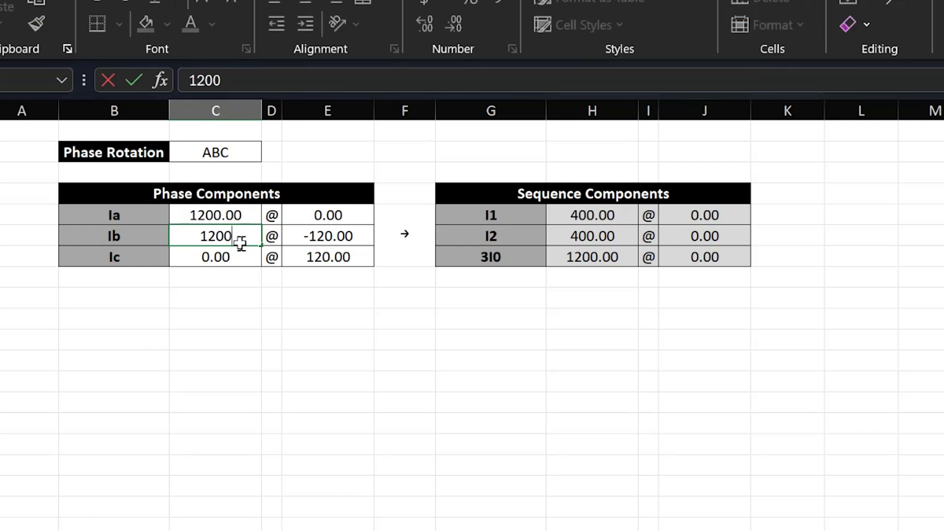
key("Return")
type("01200")
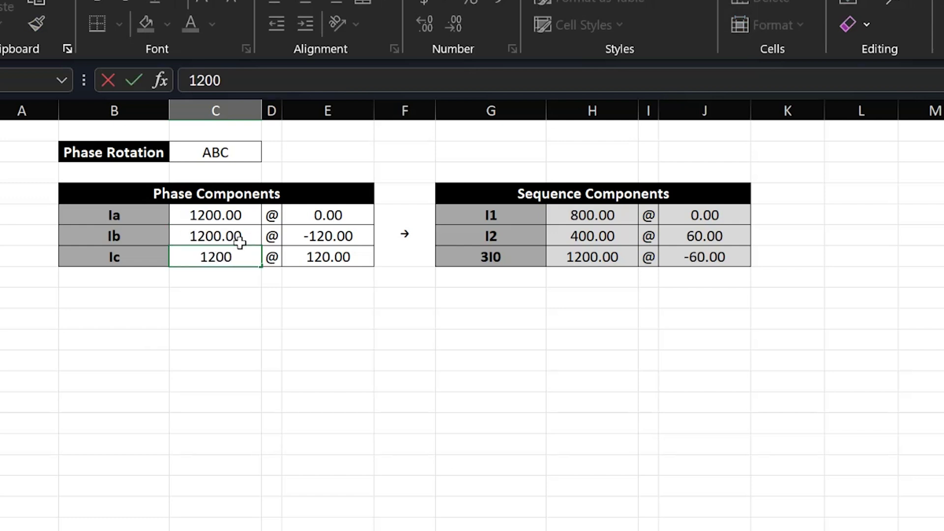
key("Return")
key("Right")
key("Right")
key("Up")
key("Up")
key("Up")
key("Down")
key("Down")
key("Down")
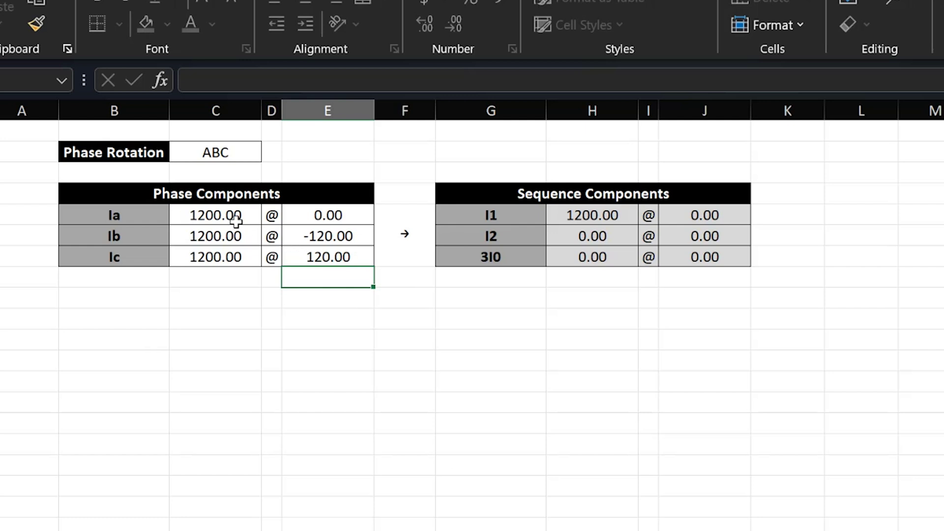
Choose ACB in the C2 Phase Rotation dropdown and review the phase current values.
left_click(238, 155)
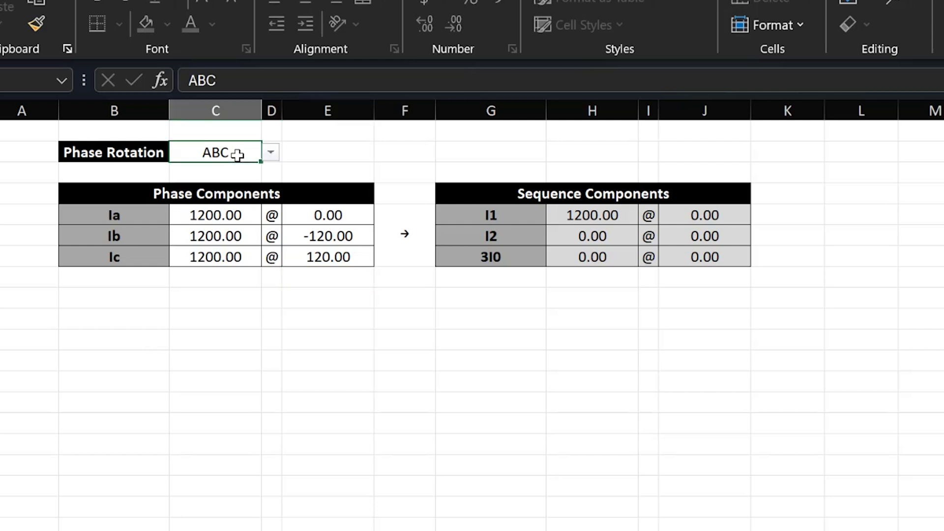
left_click(272, 158)
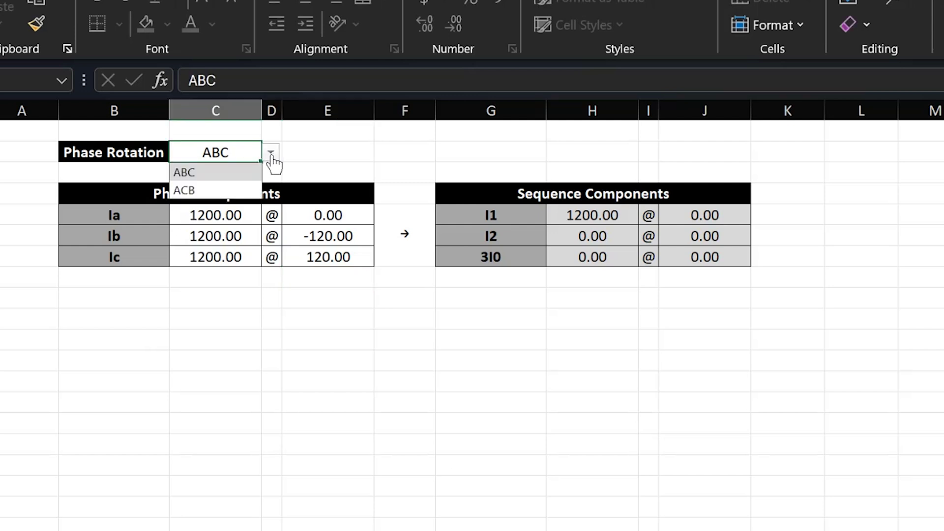
left_click(243, 191)
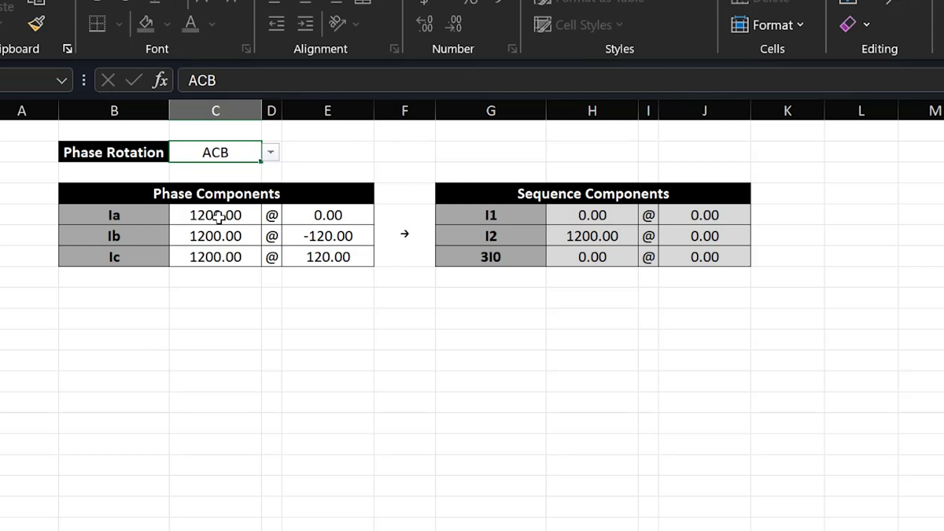
left_click_drag(219, 215, 342, 253)
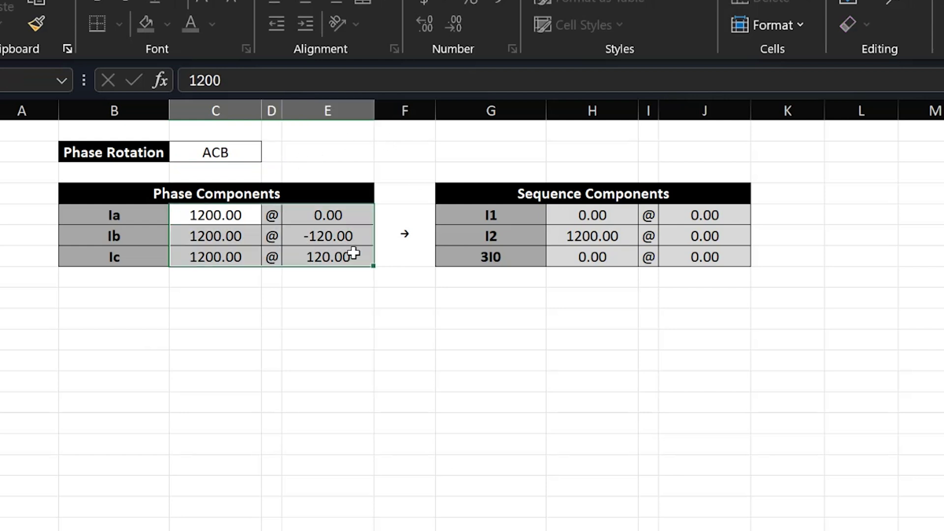
left_click(234, 153)
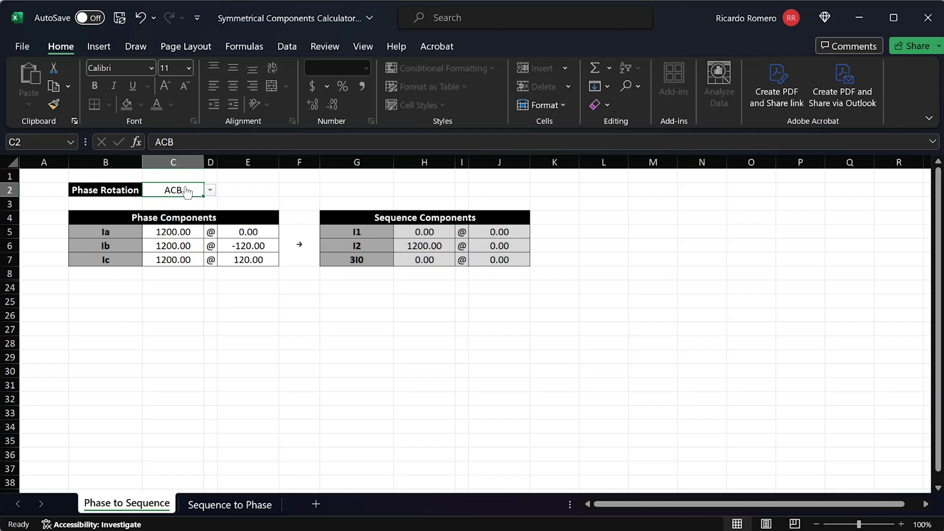
Open the Sequence to Phase sheet.
left_click(244, 505)
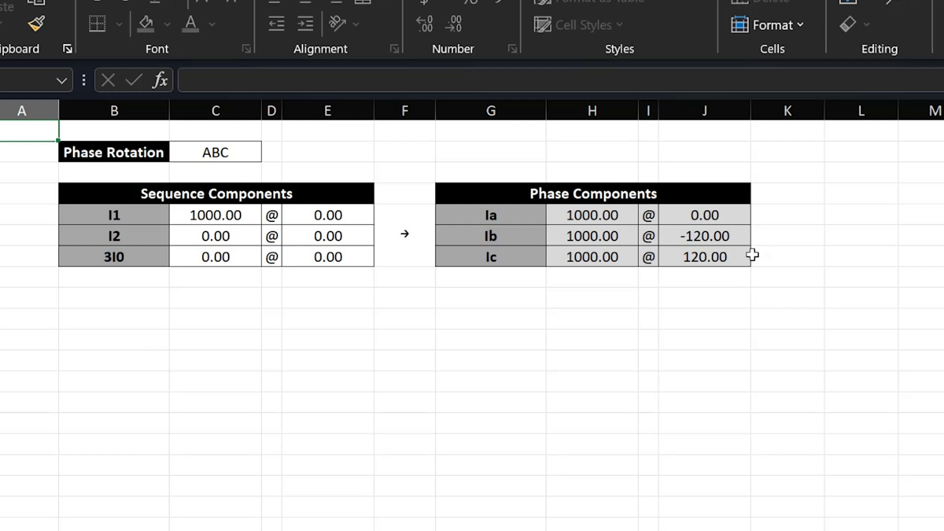
Pick ACB from the C2 Phase Rotation dropdown on the Sequence to Phase sheet.
left_click(238, 148)
left_click(270, 153)
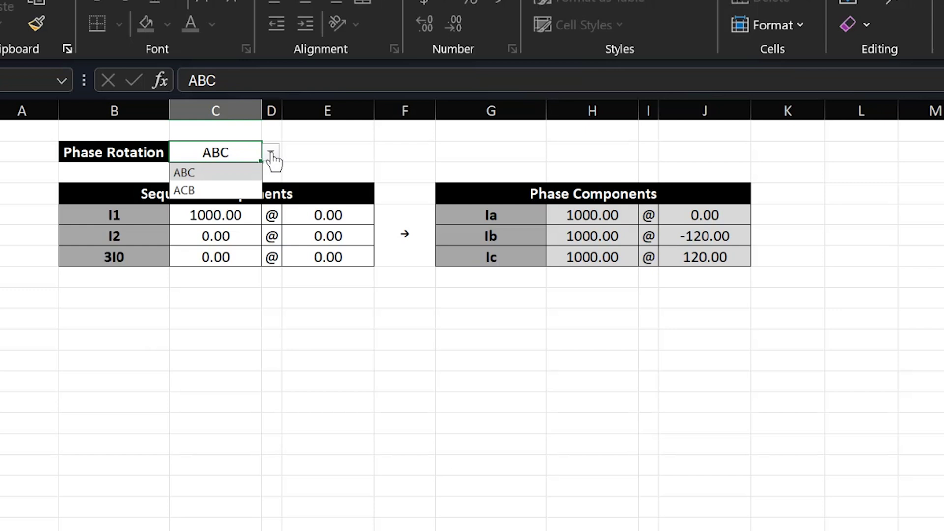
left_click(248, 191)
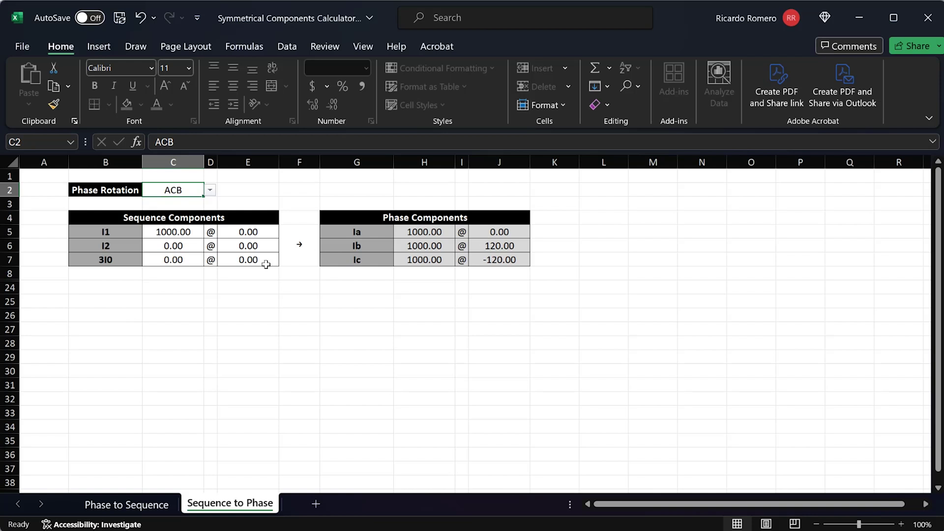
left_click(145, 507)
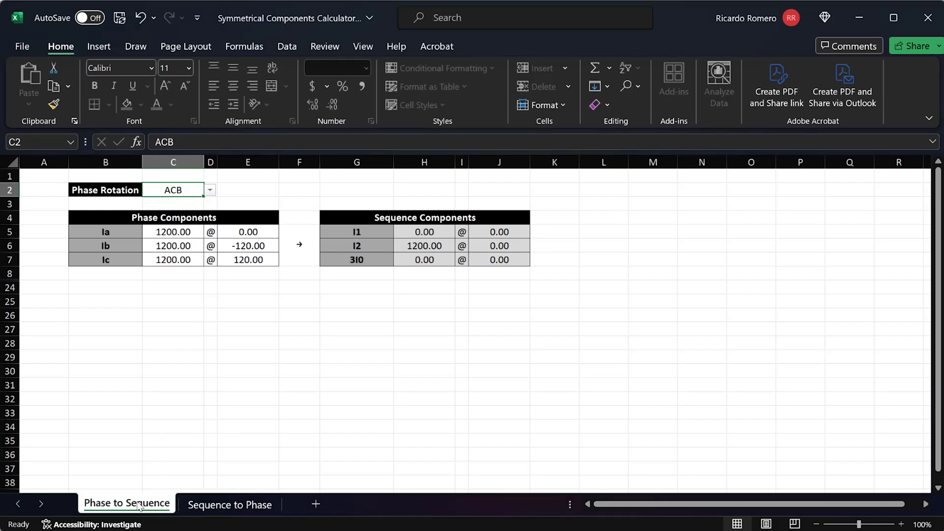
left_click(213, 510)
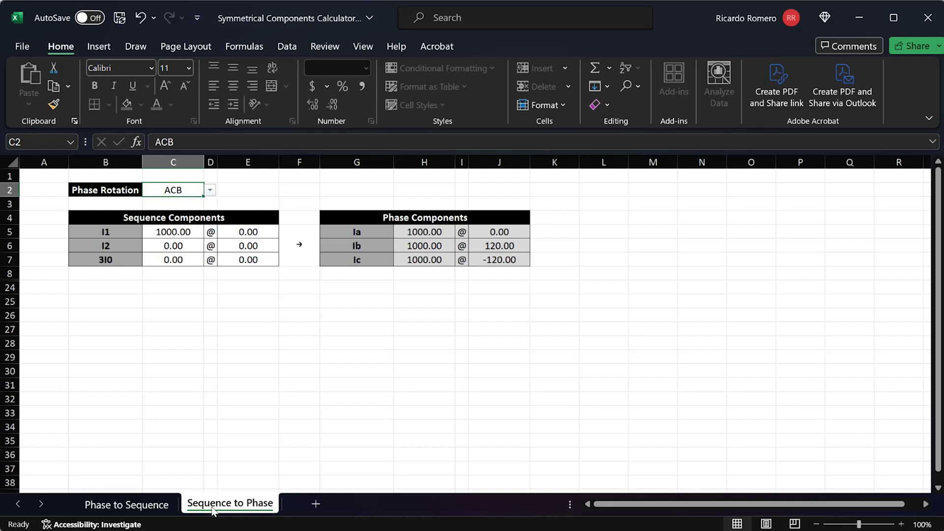
left_click_drag(174, 231, 245, 261)
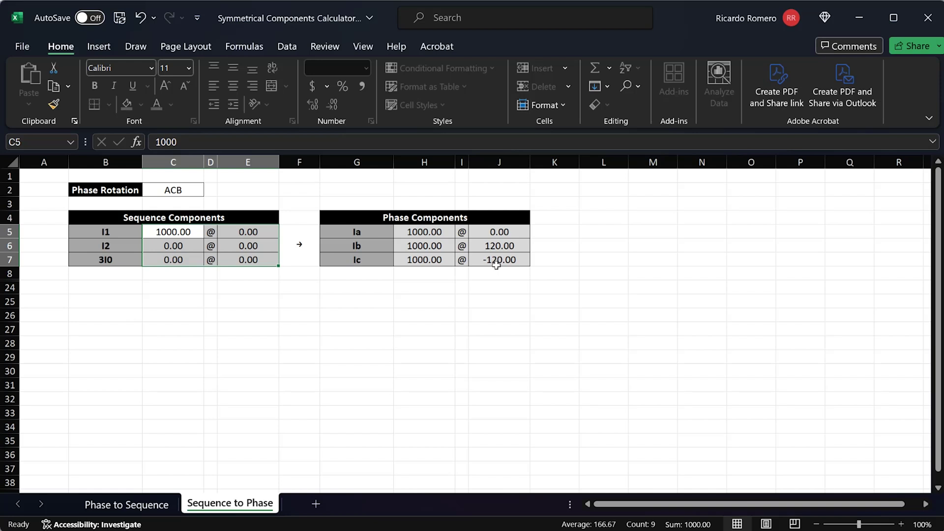
left_click_drag(433, 234, 507, 268)
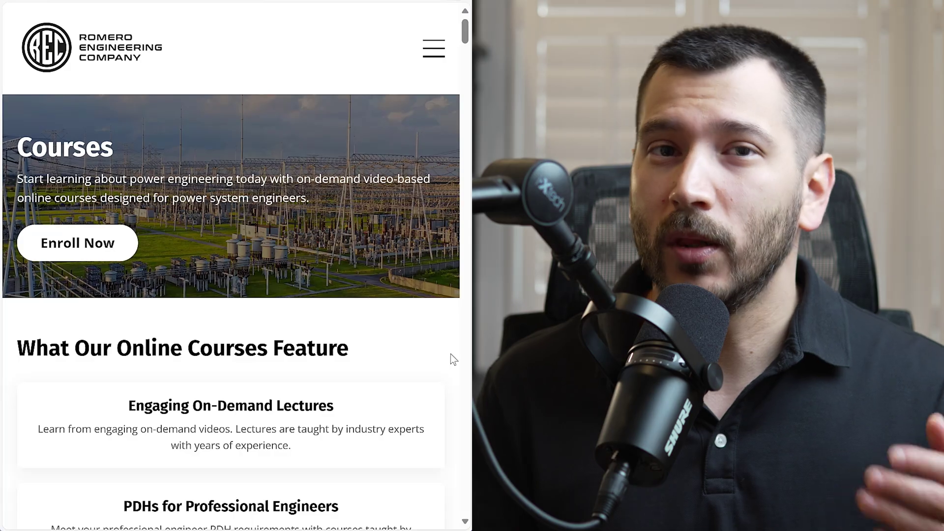
Scroll through the course listings and subscription plans on the Romero Engineering courses page.
scroll(451, 353, "down", 3)
scroll(451, 353, "down", 20)
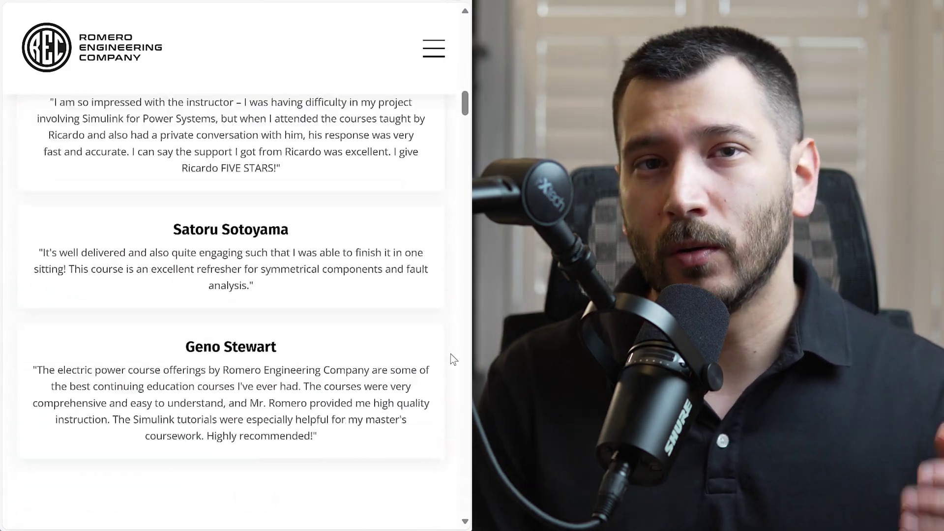
scroll(451, 353, "down", 20)
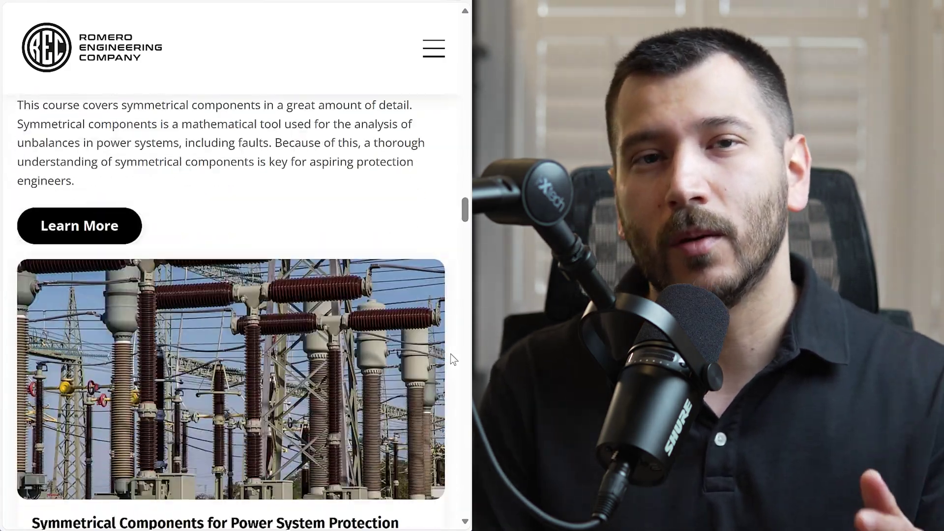
scroll(450, 353, "down", 20)
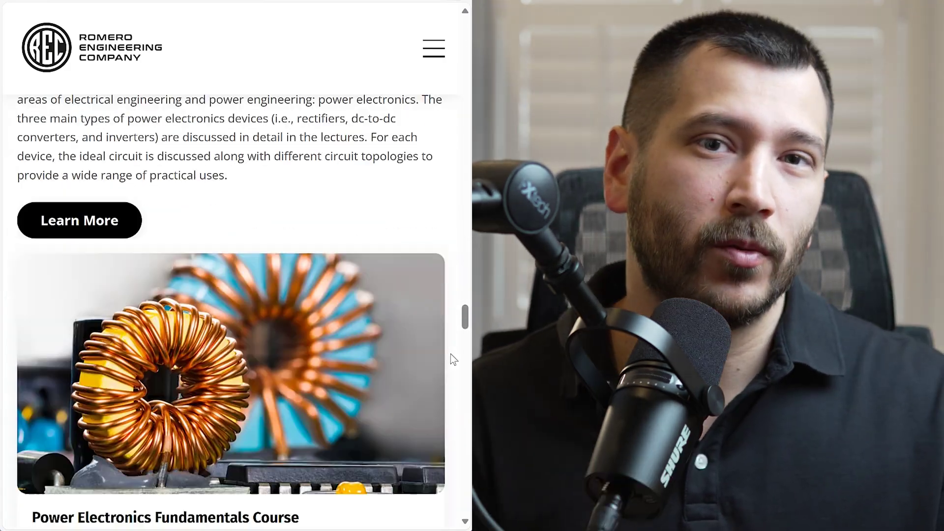
scroll(451, 353, "down", 20)
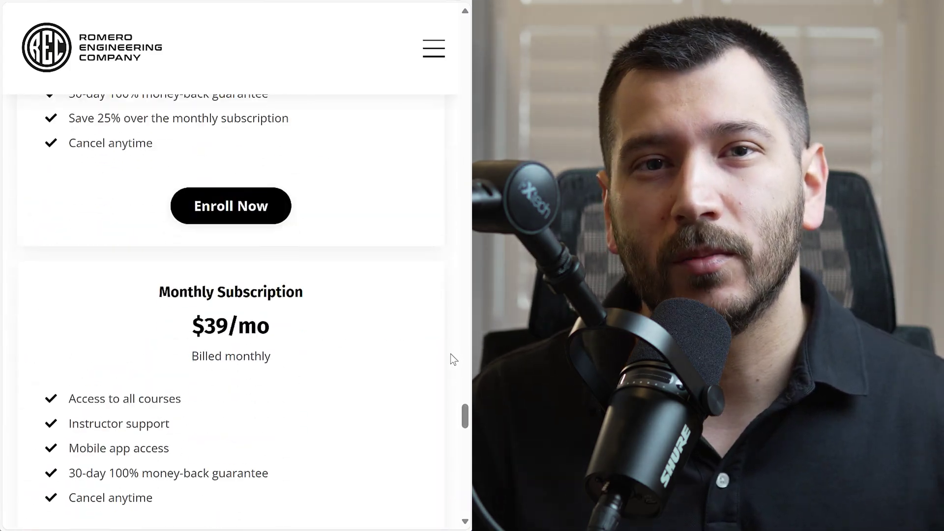
scroll(451, 353, "down", 7)
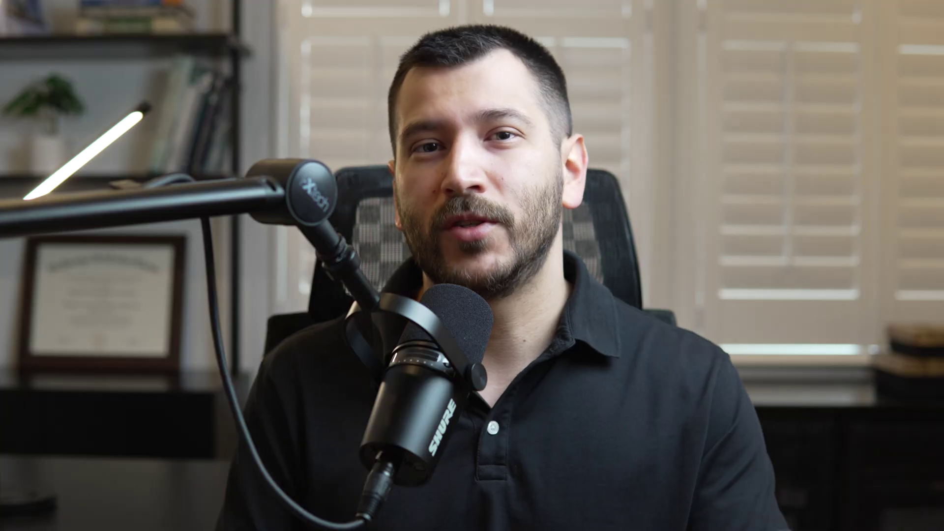